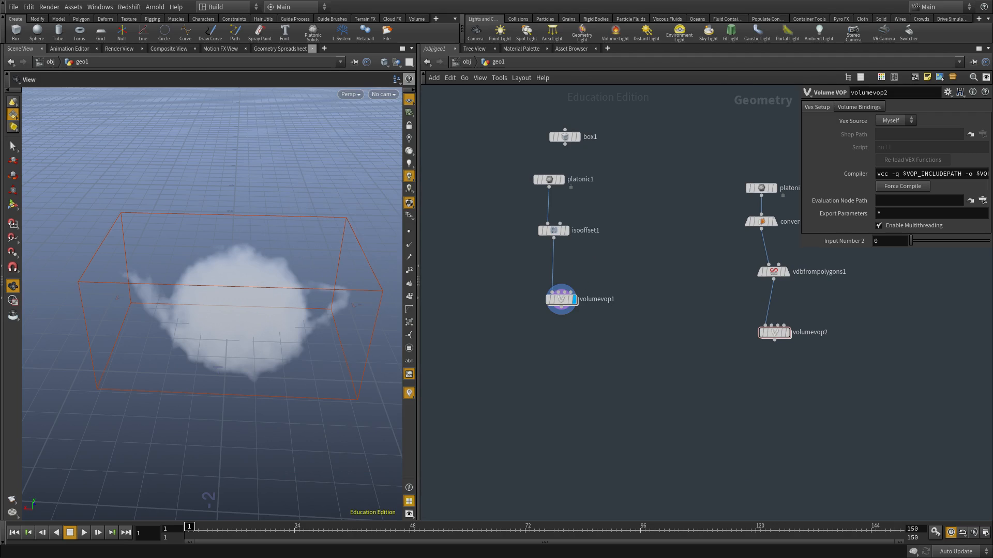
Switch to the Sketchpad page in Firefox and draw a small box fed through a wider box by three handwritten labelled inputs, one reading "Force"
key("alt+Tab")
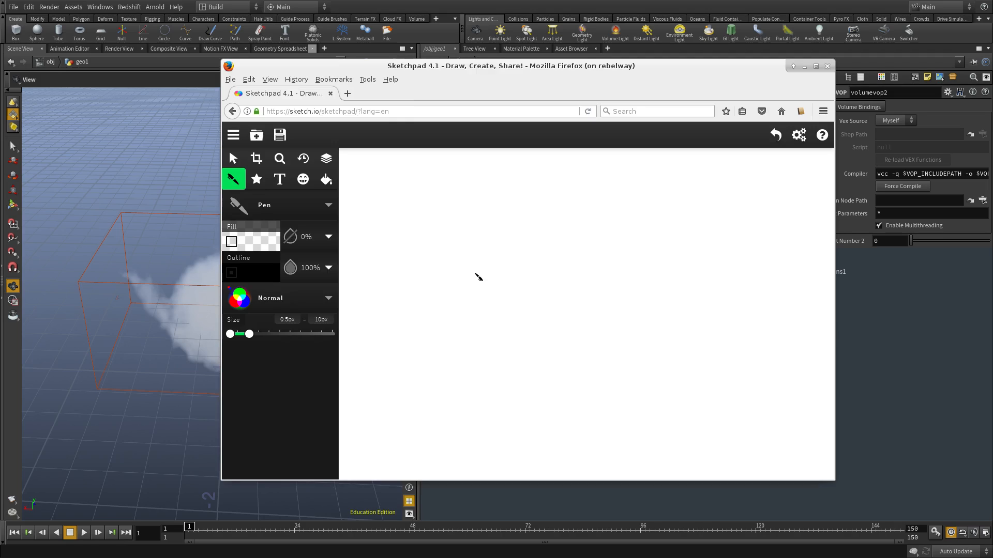
mouse_move(453, 292)
left_mouse_down()
mouse_move(499, 299)
mouse_move(480, 310)
mouse_move(446, 306)
mouse_move(456, 292)
left_mouse_up()
mouse_move(423, 206)
left_mouse_down()
mouse_move(441, 238)
mouse_move(467, 237)
left_mouse_up()
left_click_drag(510, 212, 494, 236)
mouse_move(408, 191)
left_mouse_down()
mouse_move(408, 199)
mouse_move(472, 188)
mouse_move(491, 198)
left_mouse_up()
left_click_drag(492, 195, 560, 209)
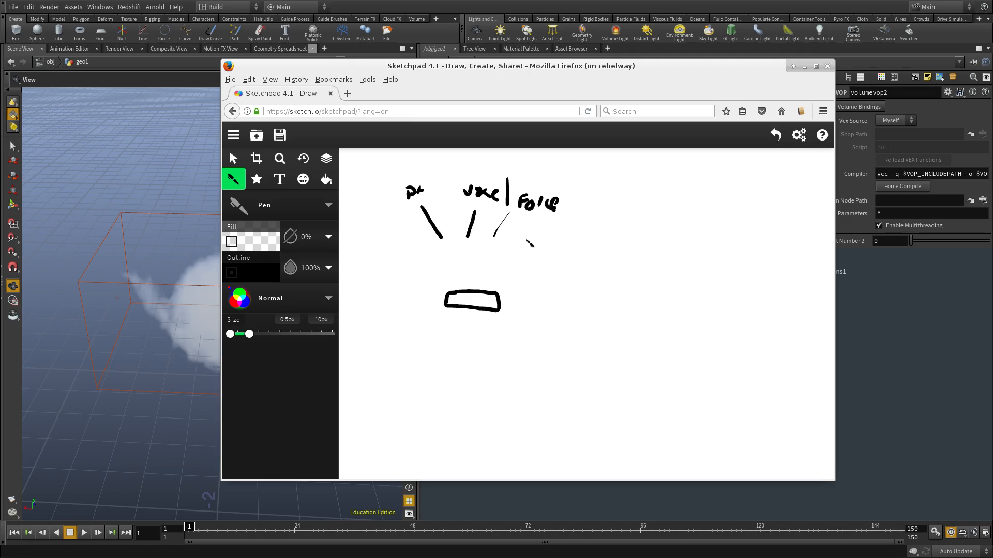
mouse_move(434, 246)
left_mouse_down()
mouse_move(509, 249)
mouse_move(486, 259)
mouse_move(434, 241)
mouse_move(452, 286)
mouse_move(490, 279)
left_mouse_up()
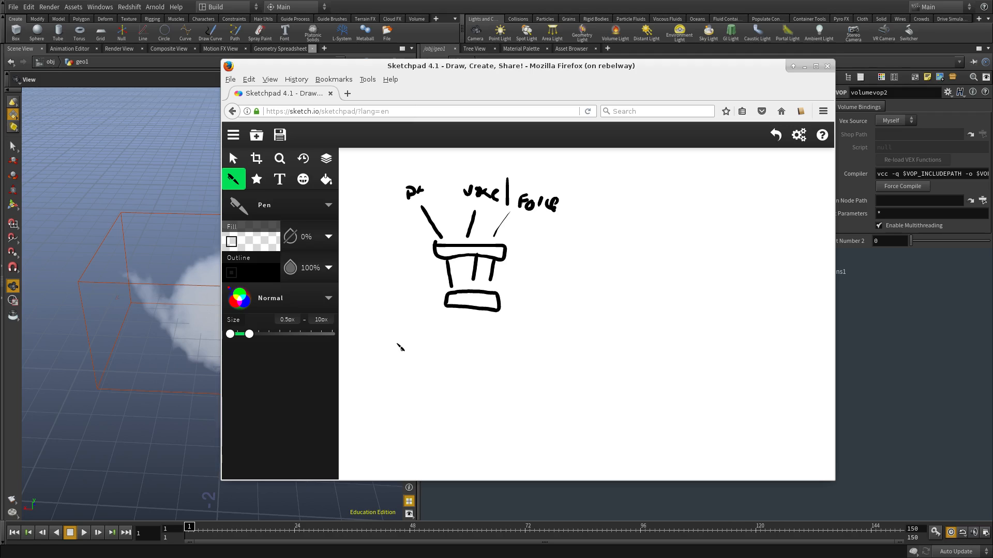
Handwrite "object" below the diagram with a short dashed list under it whose first entry is "density"
mouse_move(388, 339)
left_mouse_down()
mouse_move(388, 348)
mouse_move(384, 340)
left_mouse_up()
mouse_move(396, 332)
left_mouse_down()
mouse_move(395, 347)
mouse_move(413, 360)
mouse_move(409, 346)
mouse_move(423, 337)
left_mouse_up()
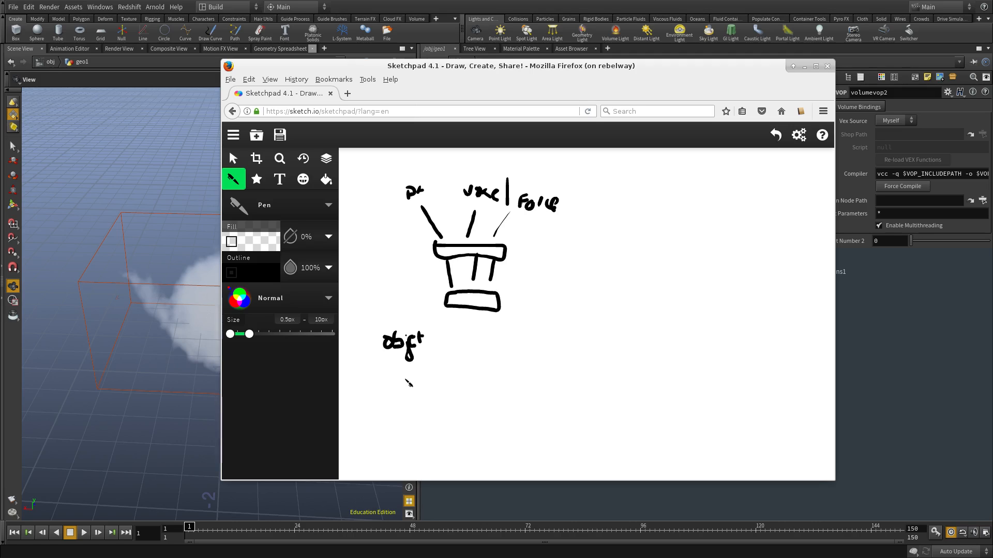
left_click_drag(406, 370, 412, 371)
left_click_drag(408, 378, 418, 386)
mouse_move(422, 359)
left_mouse_down()
mouse_move(420, 372)
mouse_move(428, 365)
mouse_move(450, 376)
mouse_move(462, 360)
left_mouse_up()
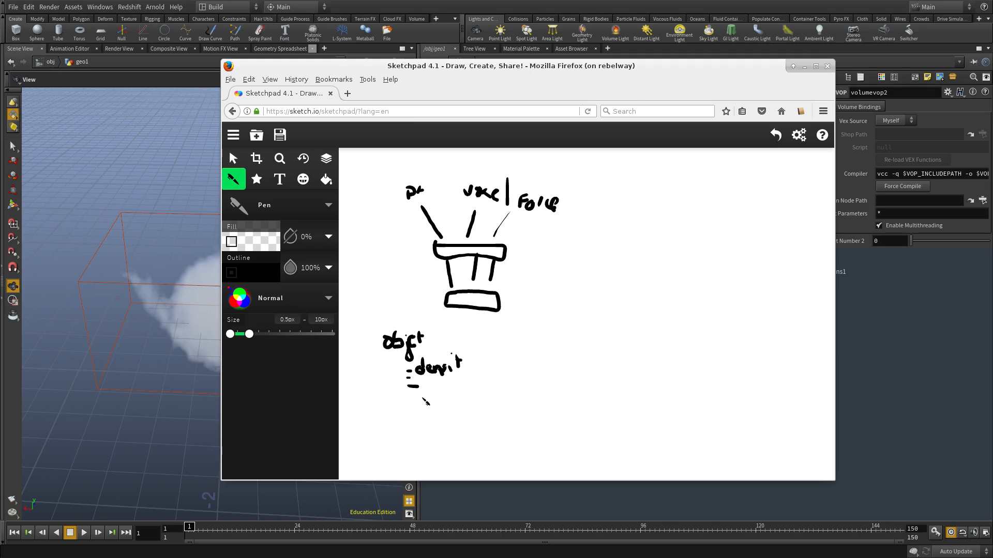
Draw an arrow from the object list into a new box and add a second labelled input line to that box
mouse_move(436, 396)
left_mouse_down()
mouse_move(460, 420)
mouse_move(453, 430)
left_mouse_up()
mouse_move(456, 435)
left_mouse_down()
mouse_move(498, 440)
mouse_move(500, 466)
mouse_move(450, 464)
mouse_move(438, 436)
mouse_move(458, 440)
left_mouse_up()
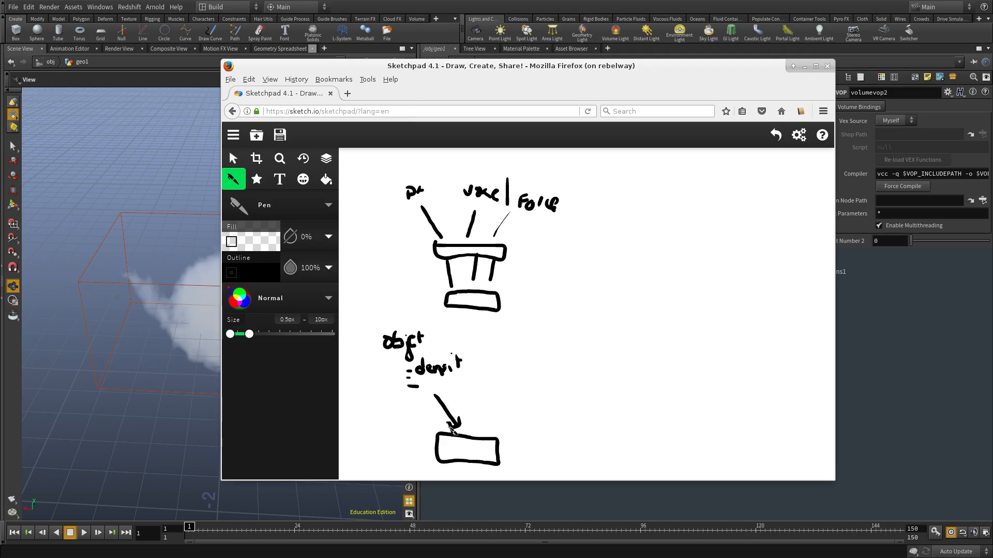
mouse_move(495, 414)
left_mouse_down()
mouse_move(484, 438)
mouse_move(499, 436)
left_mouse_up()
left_click_drag(488, 394, 509, 400)
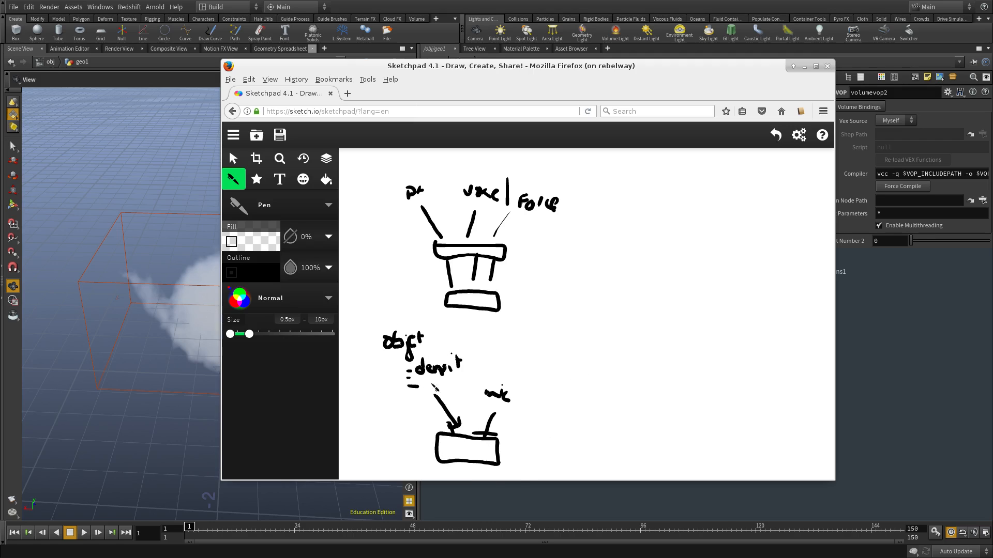
Switch back to Houdini and add a Null node below volumevop1, wired to its output
mouse_move(575, 347)
left_mouse_down()
mouse_move(538, 379)
mouse_move(546, 377)
left_mouse_up()
left_click(904, 325)
middle_click_drag(669, 376, 781, 445)
left_click_drag(686, 347, 628, 397)
middle_click_drag(628, 398, 598, 355)
key("Tab")
type("null")
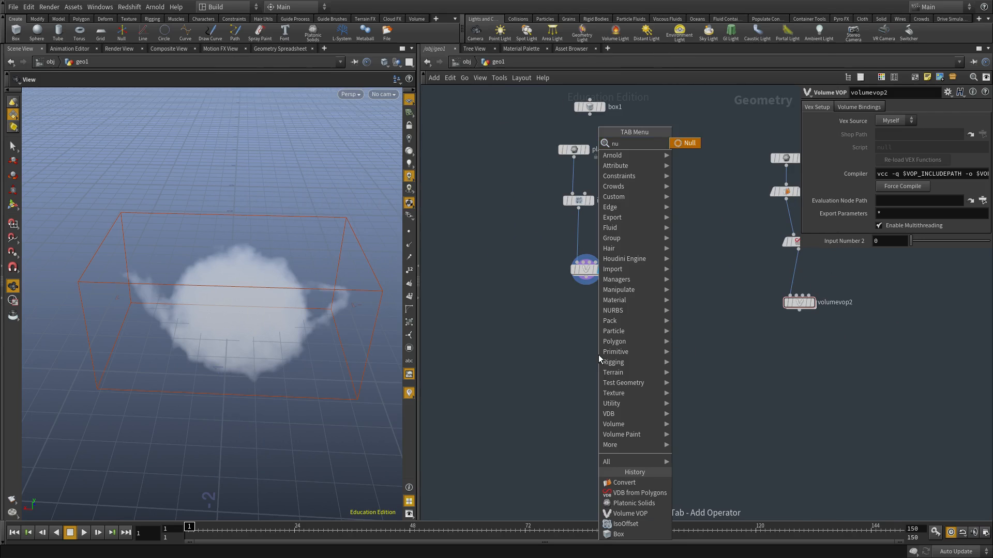
key("Return")
left_click(598, 354)
left_click(586, 285)
left_click(598, 345)
Rename the new null node to OUT_DENSITY
double_click(619, 354)
type("OUT_")
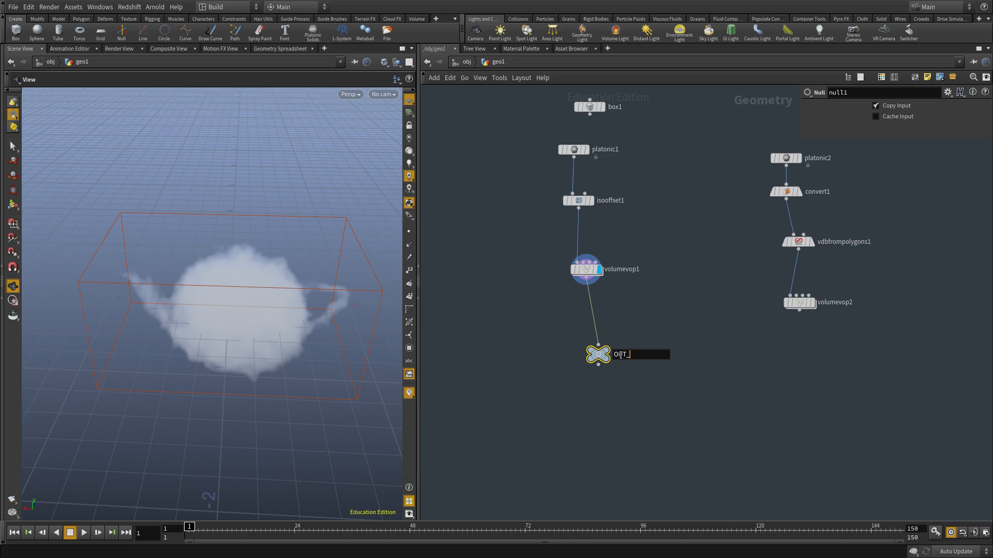
key("Return")
Add a DOP Network node below OUT_DENSITY and go inside it
middle_click_drag(563, 436, 567, 386)
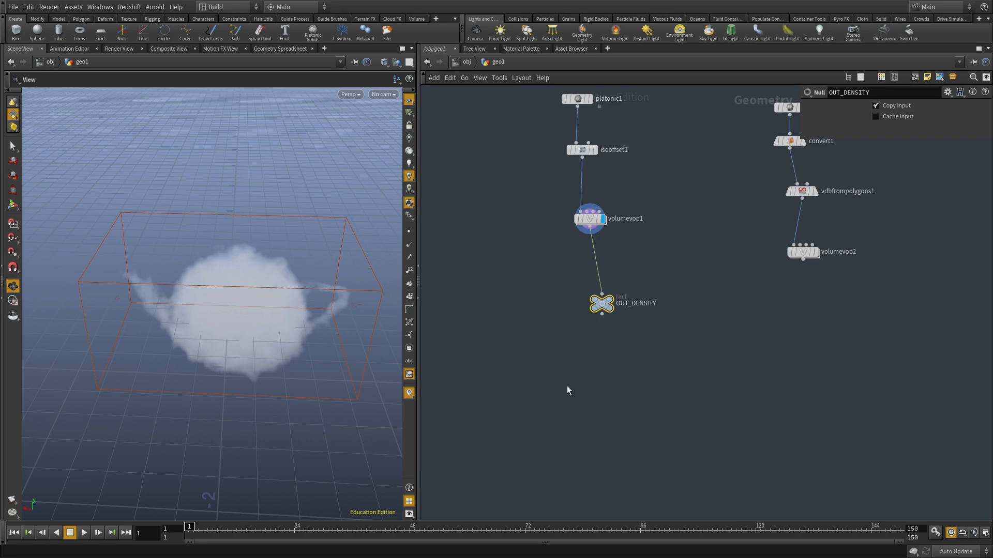
key("Tab")
type("dopnet")
key("Return")
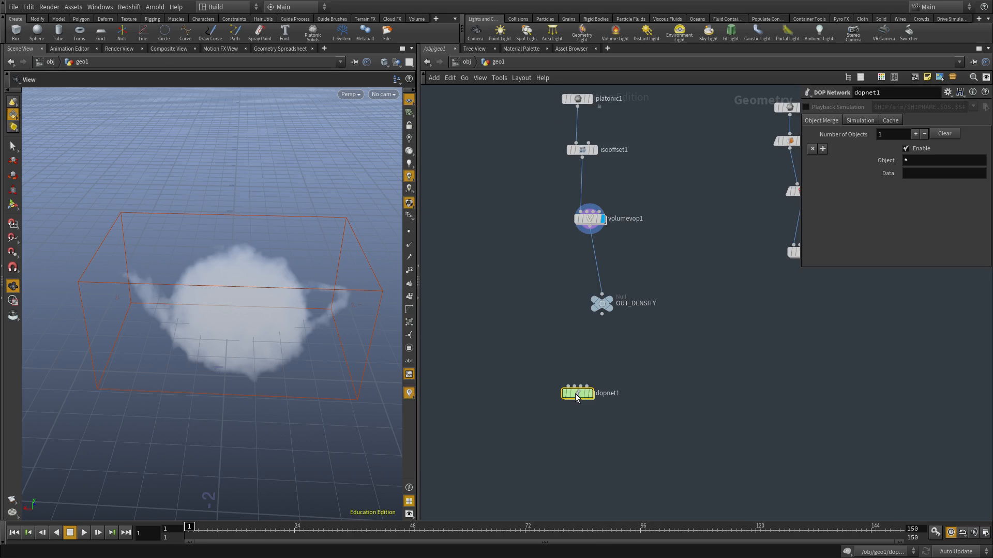
left_click(599, 387)
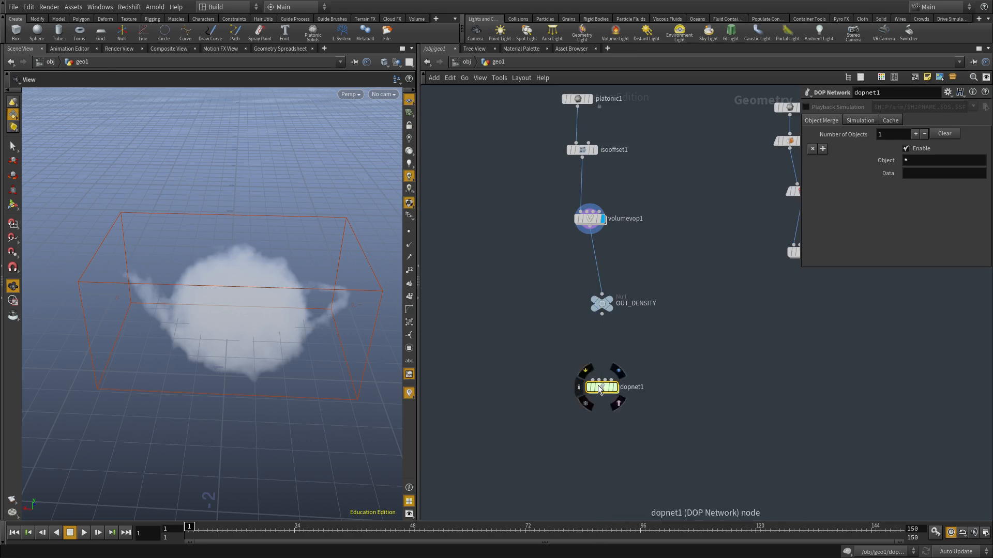
double_click(599, 386)
key("ctrl+x")
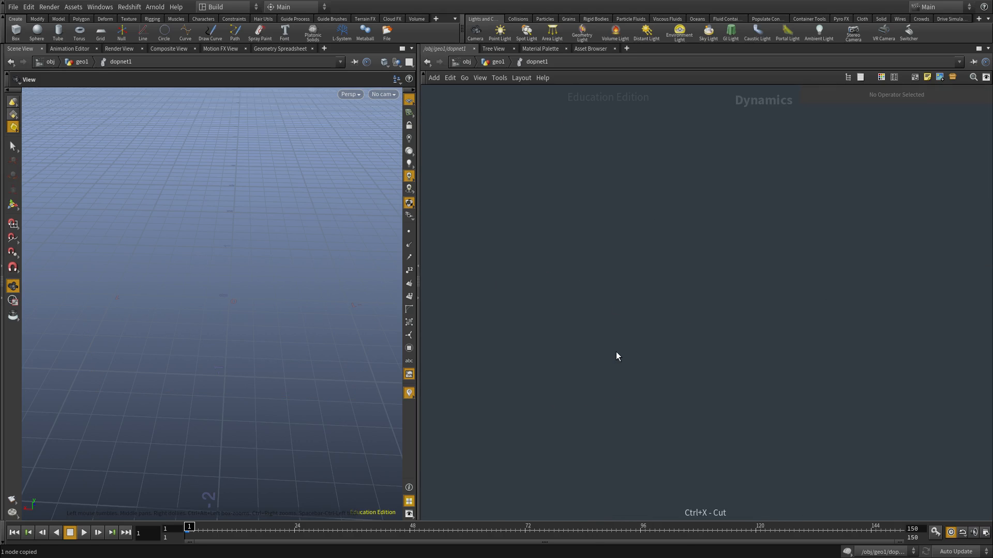
Add a Smoke Object node to the empty dynamics network
key("Tab")
type("smok")
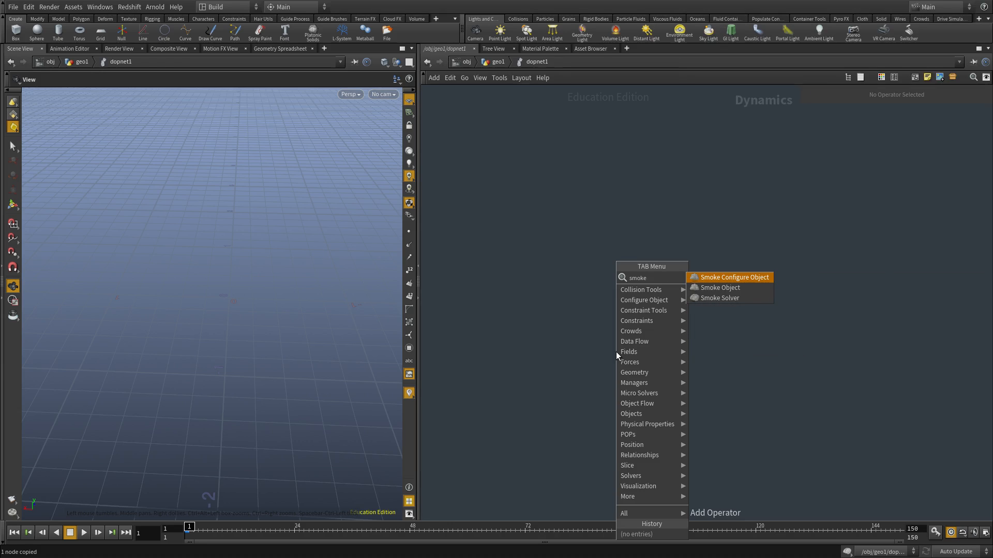
key("Down")
key("Return")
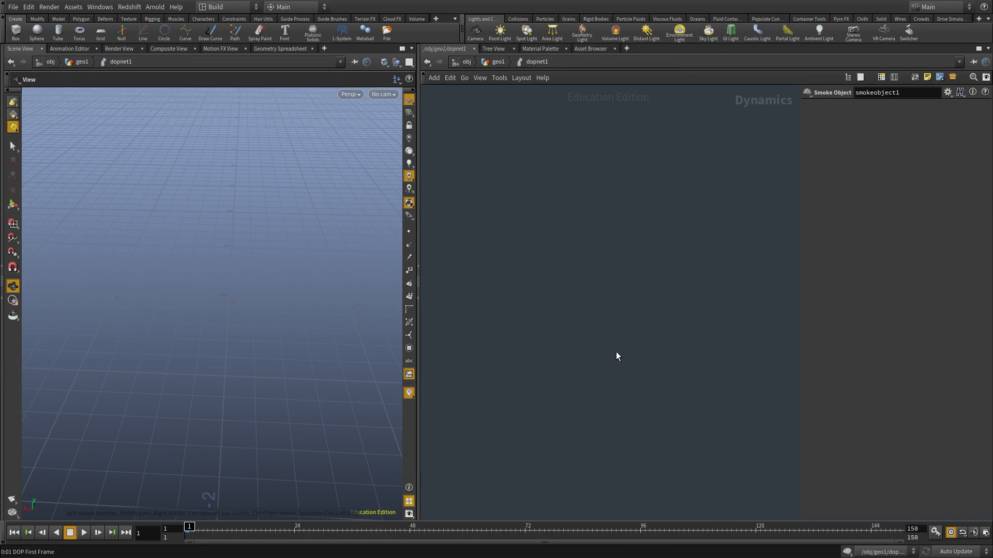
left_click(527, 293)
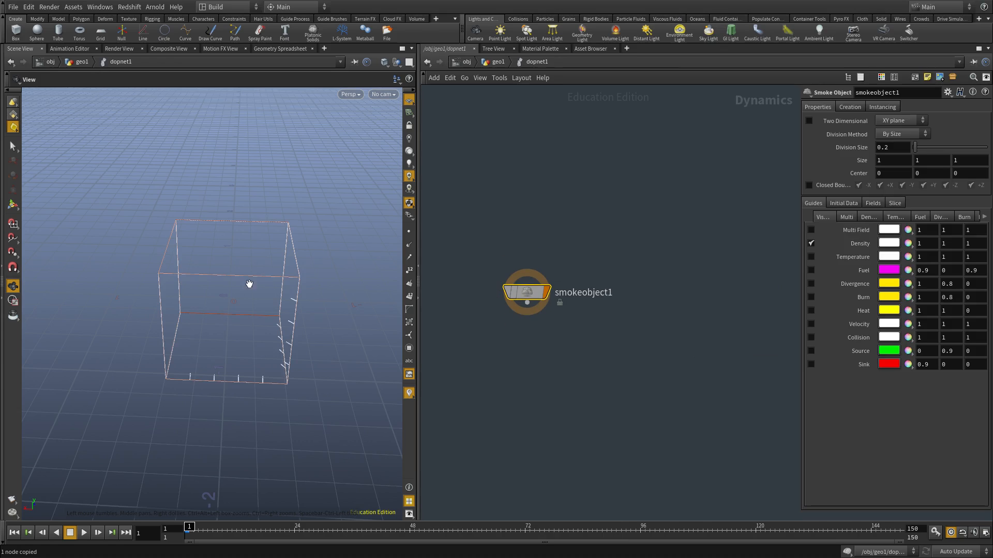
Resize the smoke object's container with its viewport handles to about 2.14 × 2.07 × 2.1 and set its division size to 0.1
key("u")
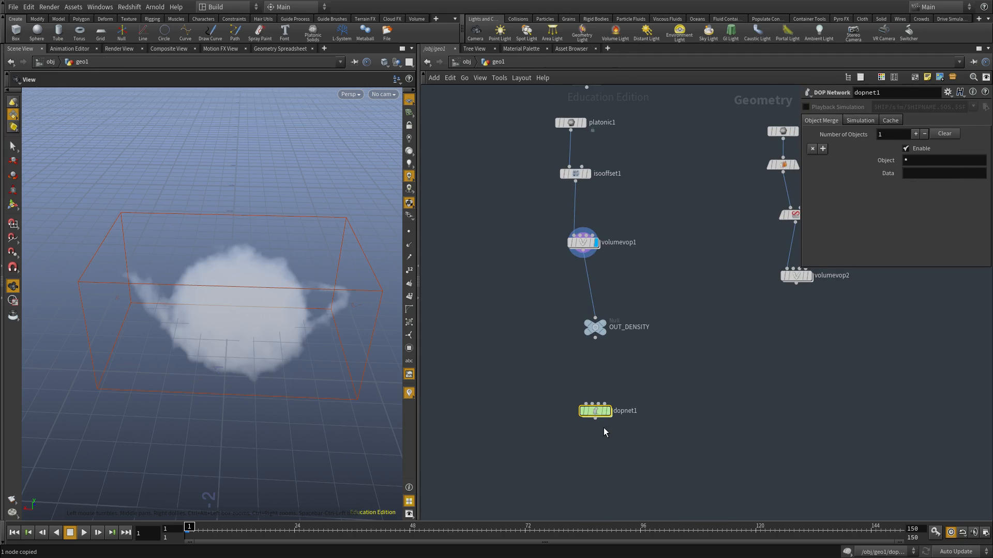
double_click(600, 413)
left_click_drag(463, 208, 462, 208)
left_click_drag(175, 268, 218, 277)
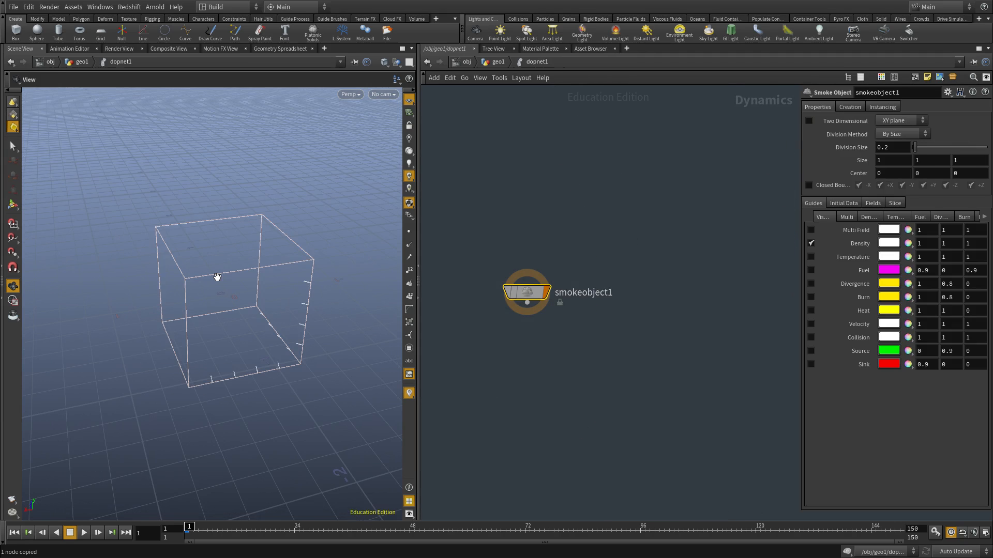
left_click_drag(171, 305, 81, 319)
left_click_drag(283, 286, 304, 315)
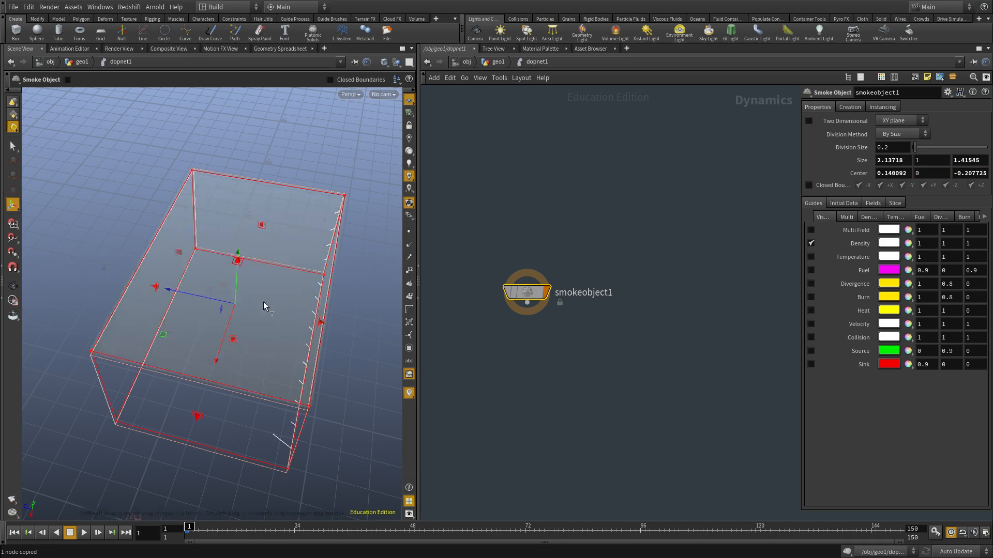
left_click_drag(147, 288, 103, 282)
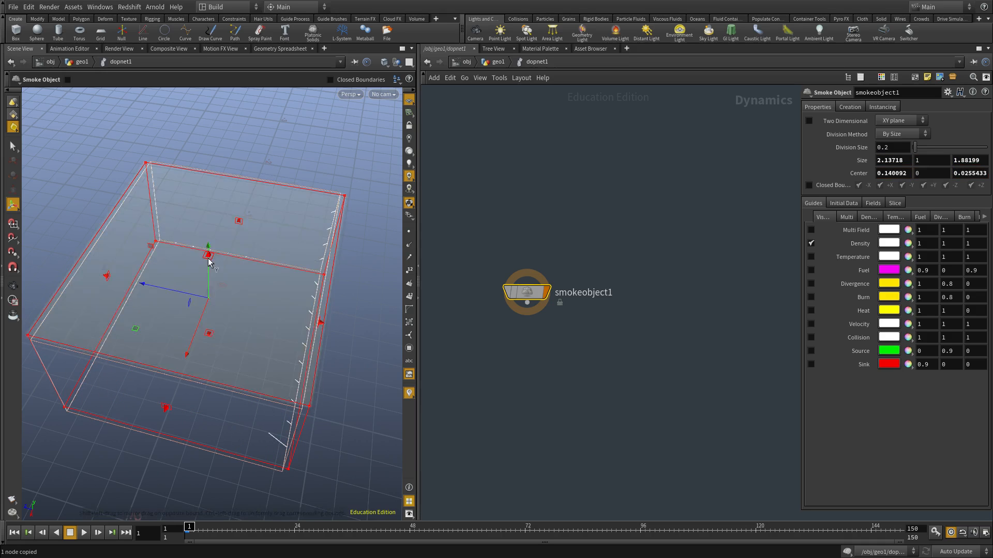
left_click_drag(209, 256, 216, 140)
right_click_drag(273, 216, 179, 268, "alt")
mouse_move(178, 269)
left_mouse_down("alt")
mouse_move(209, 230)
mouse_move(174, 253)
left_mouse_up("alt")
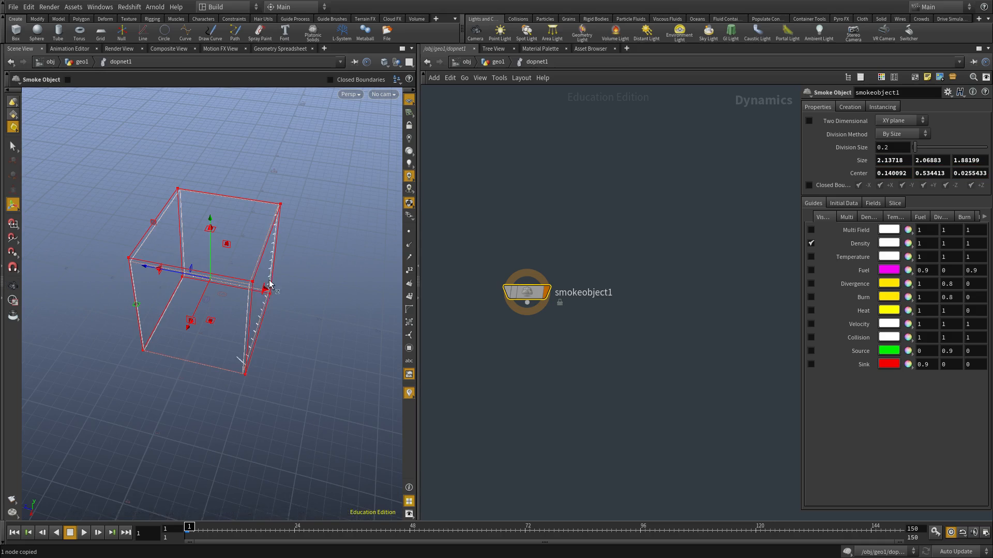
left_click_drag(264, 290, 183, 290)
right_click_drag(184, 289, 281, 293, "alt")
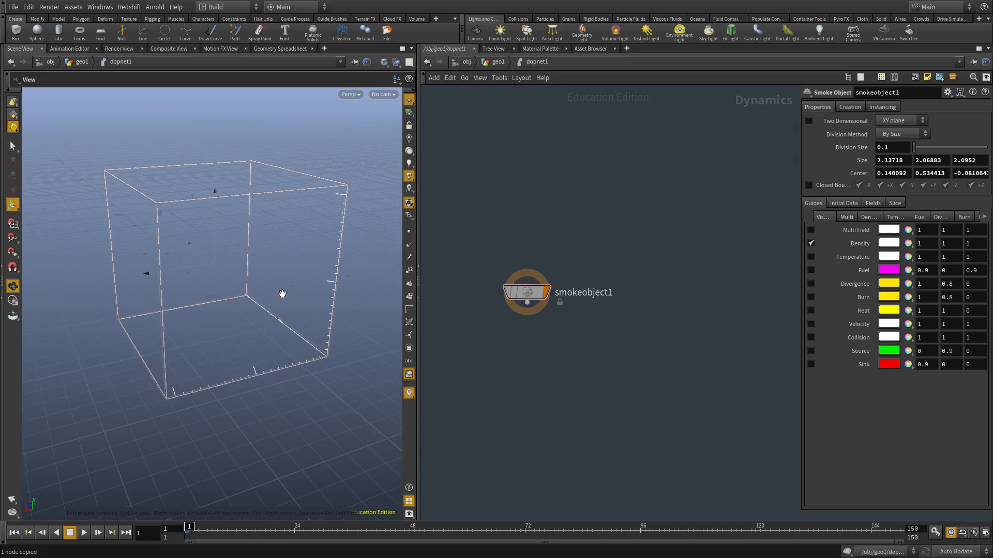
Add a Smoke Solver node and wire the smoke object into its first input
left_click(549, 362)
key("l")
key("Tab")
type("smoke")
key("Down")
key("Down")
key("Return")
left_click(603, 408)
left_click(600, 403)
left_click(528, 296)
scroll(597, 439, "up", 1)
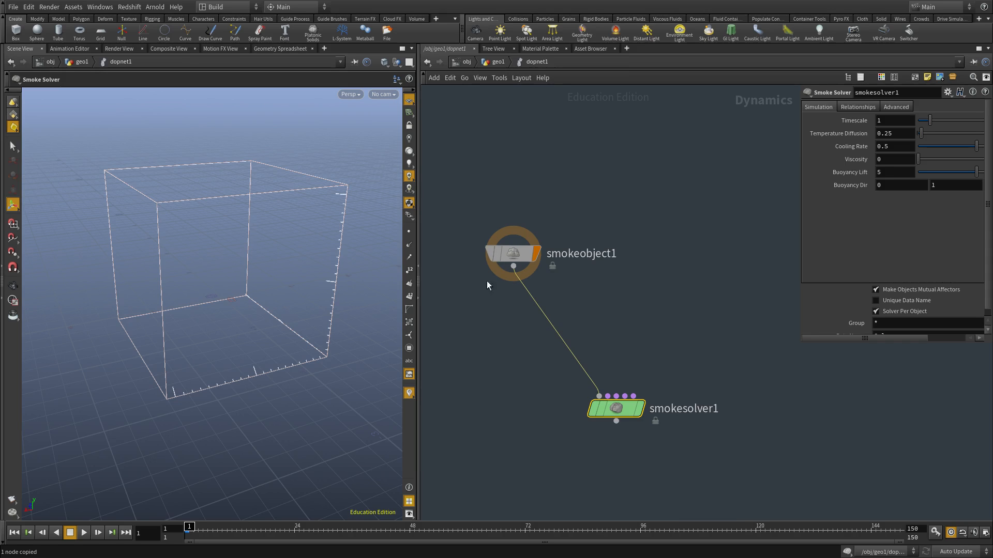
Make the smoke solver the network's output node and play the simulation
left_click(640, 408)
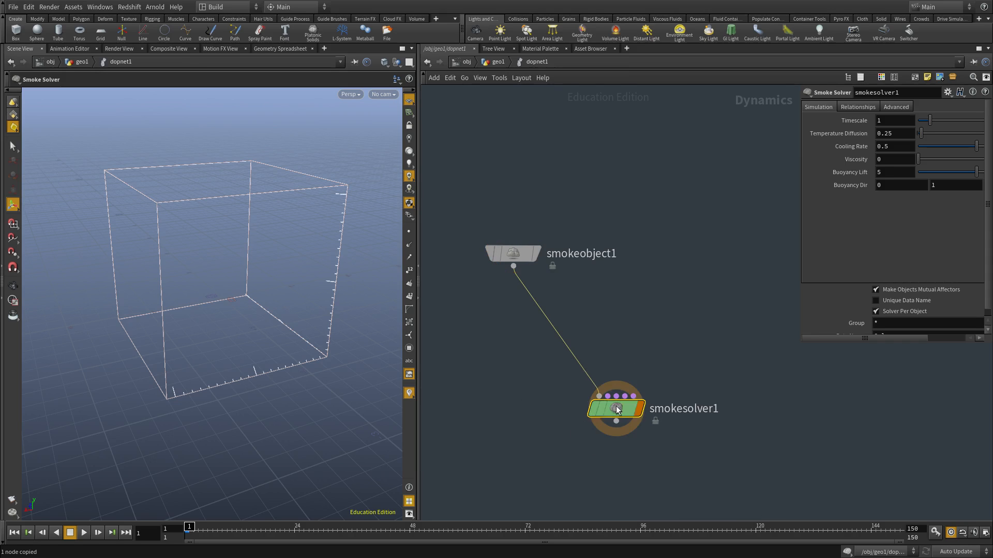
left_click(80, 533)
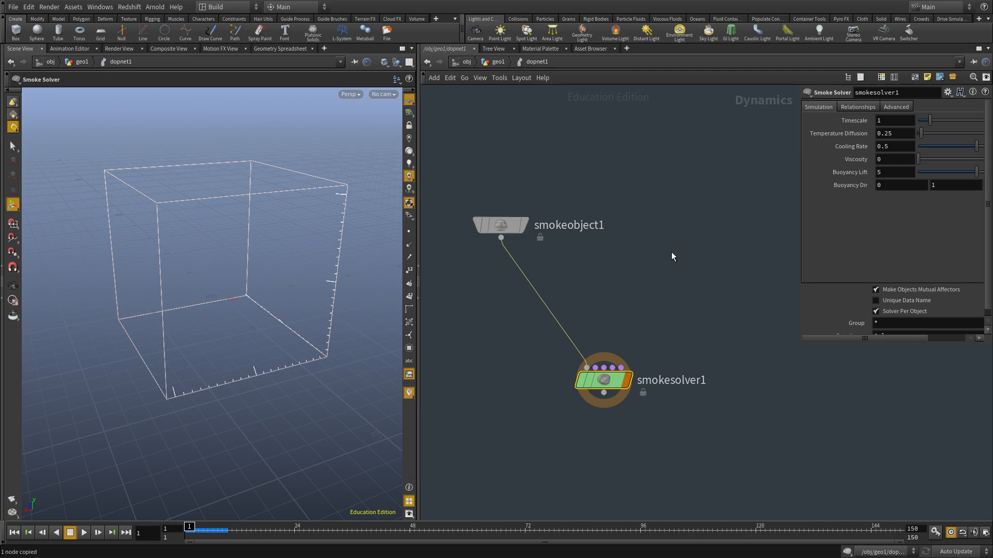
Add a Source Volume node and wire it into the last input of the smoke solver
key("Tab")
type("s")
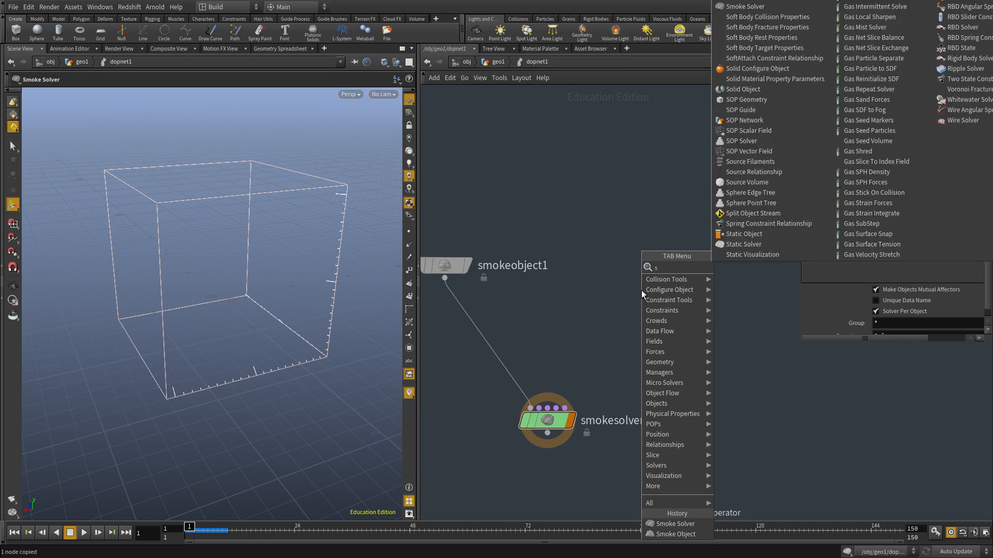
type("ource")
key("Down")
key("Down")
key("Return")
left_click(641, 290)
left_click(642, 305)
left_click(565, 408)
Set the source volume's volume path to /obj/geo1/OUT_DENSITY
middle_click_drag(596, 438, 557, 415)
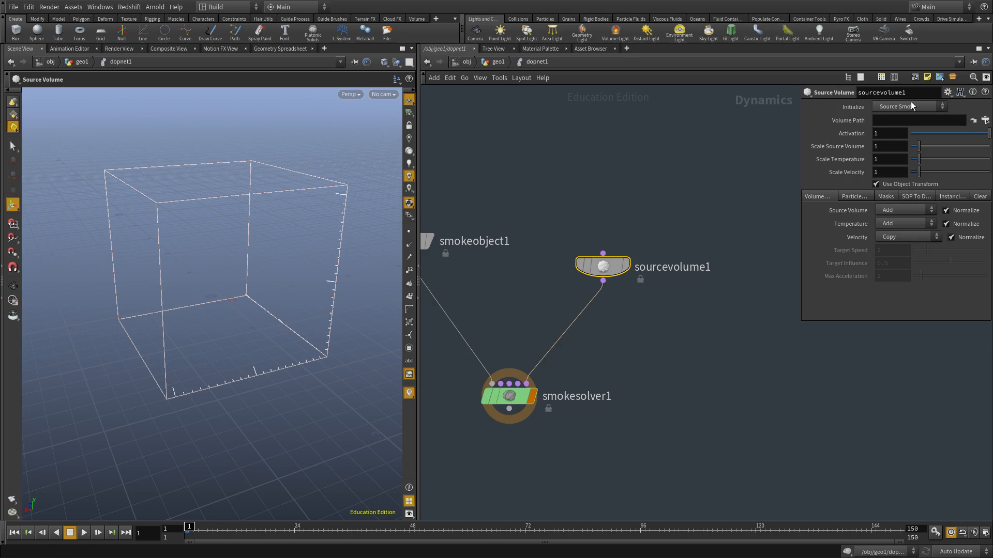
left_click(984, 121)
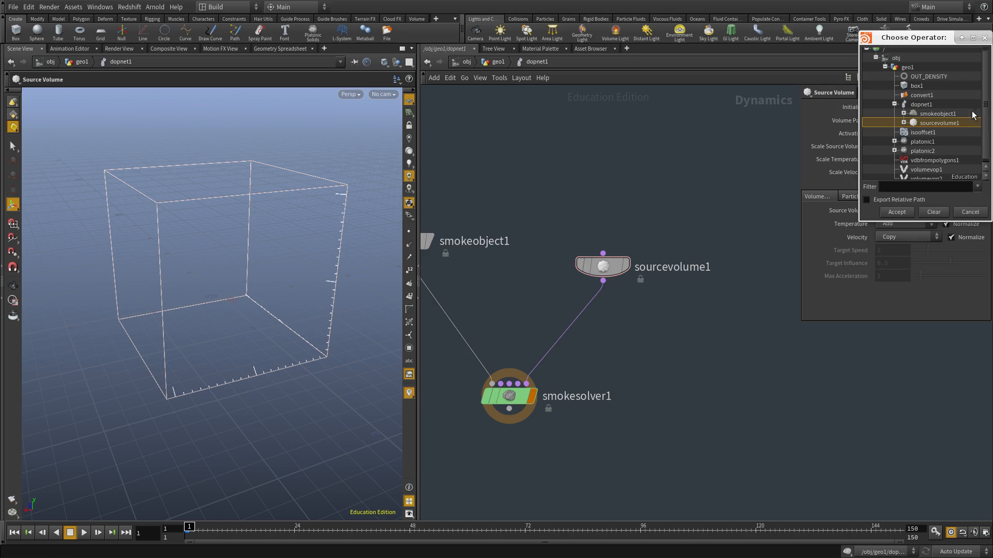
left_click(916, 77)
left_click(897, 213)
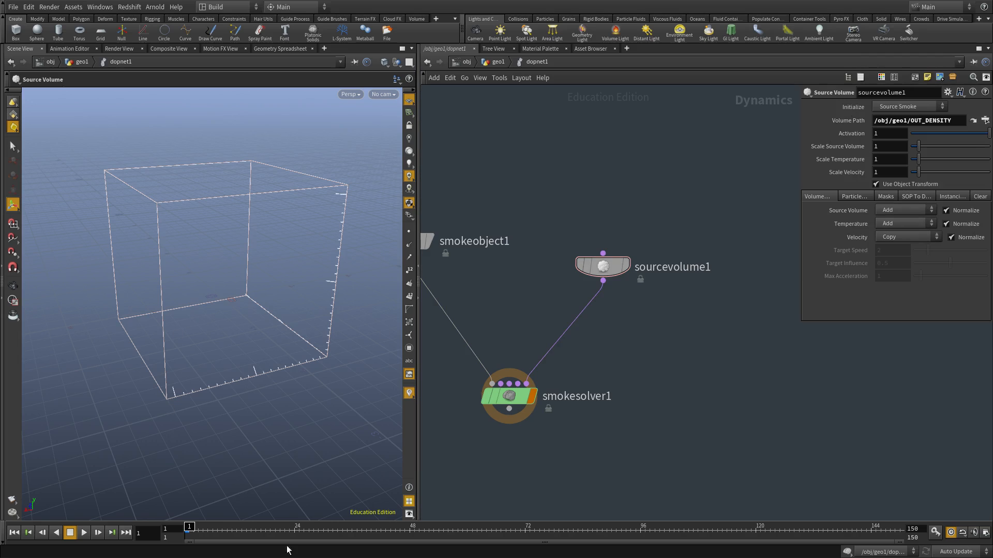
Play the smoke simulation, examine the teapot smoke inside its container and bring up the source volume's parameters
left_click(535, 396)
middle_click_drag(535, 396, 568, 352)
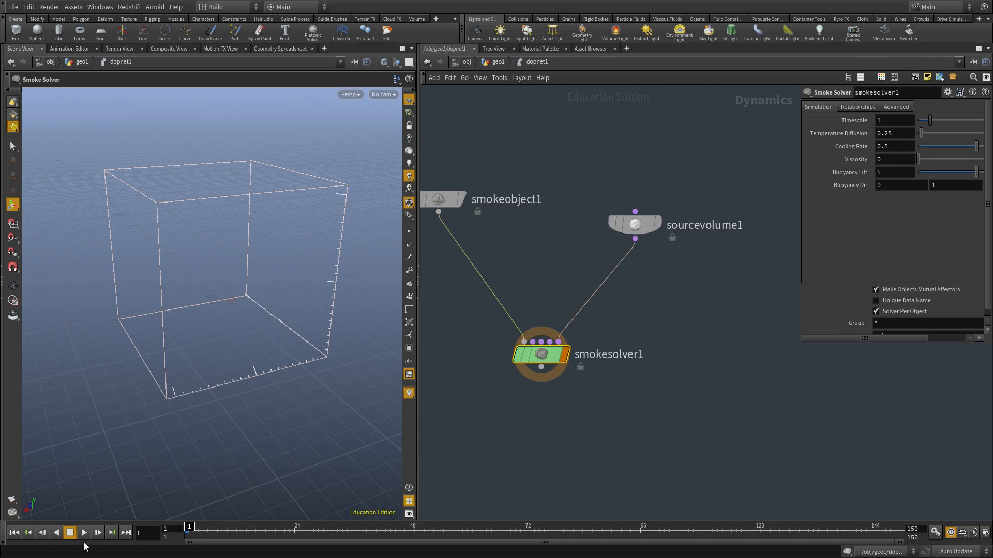
left_click(83, 533)
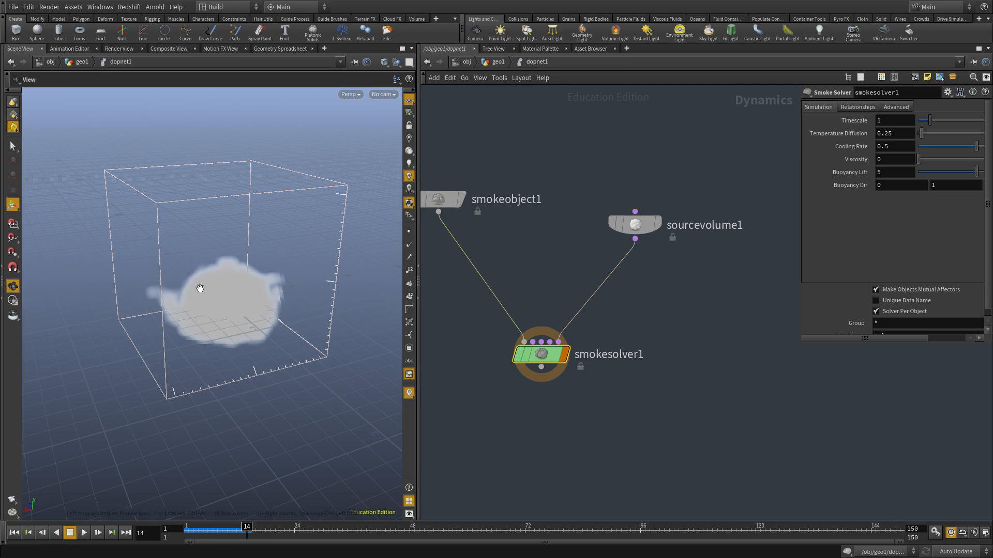
left_click_drag(213, 292, 277, 279)
left_click(640, 224)
middle_click_drag(550, 190, 588, 233)
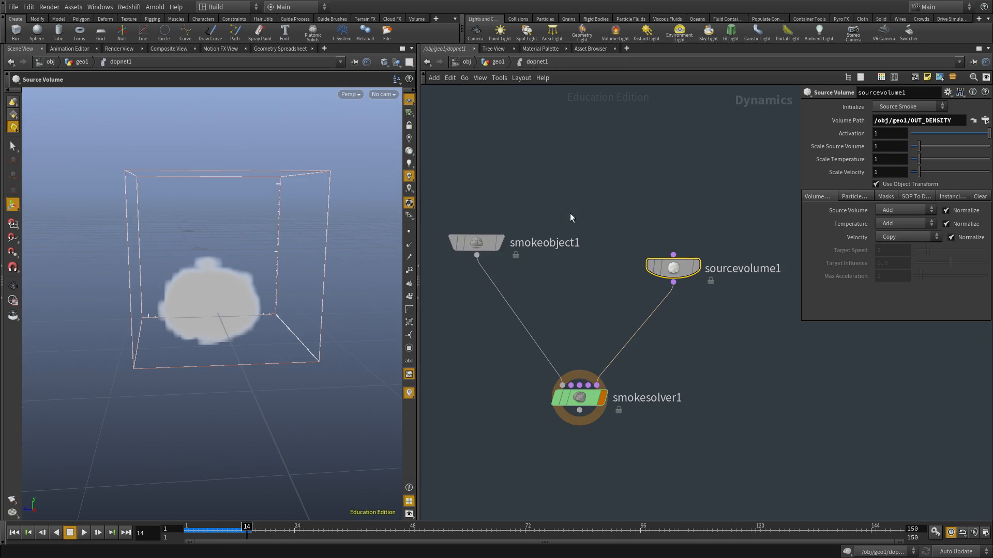
Replay the simulation from the first frame and set the smoke object's division size to 0.05
left_click(476, 242)
left_click_drag(188, 528, 46, 541)
left_click(85, 534)
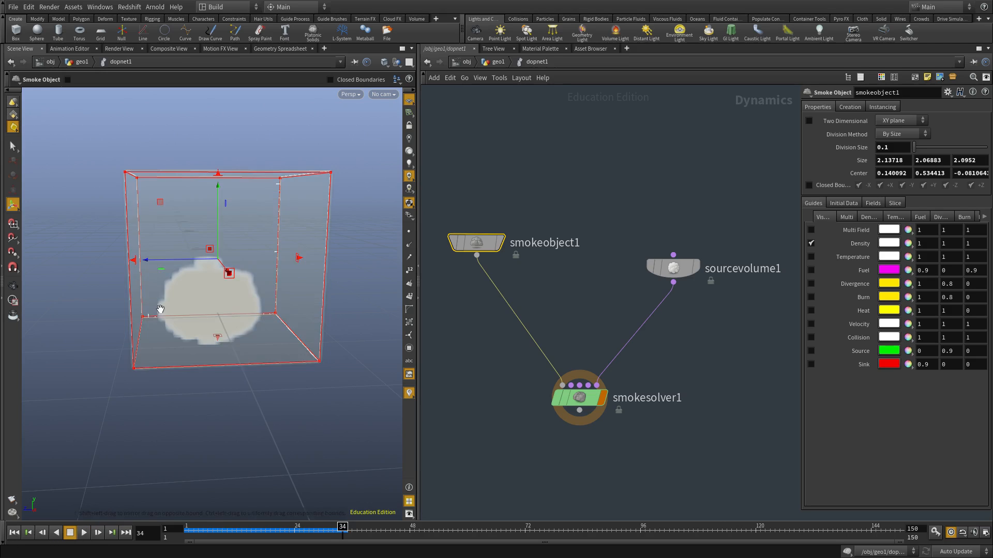
left_click_drag(157, 305, 243, 344, "alt")
middle_click_drag(536, 303, 556, 279)
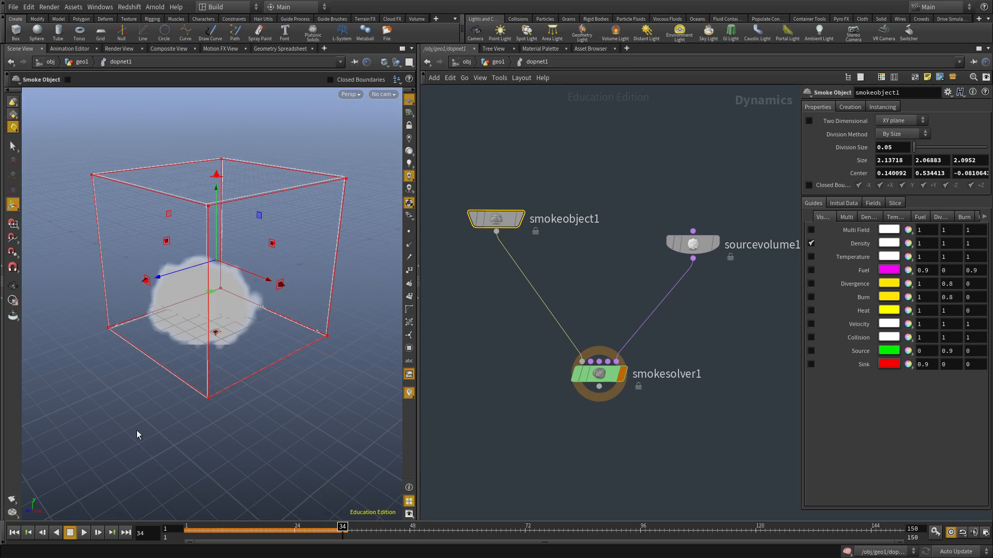
left_click(14, 533)
Add a Gravity Force node below the smoke solver, wired to the solver's output, as the network's output node
middle_click_drag(657, 458, 640, 363)
key("Tab")
type("gra")
key("Return")
left_click(592, 305)
left_click_drag(582, 292, 584, 345)
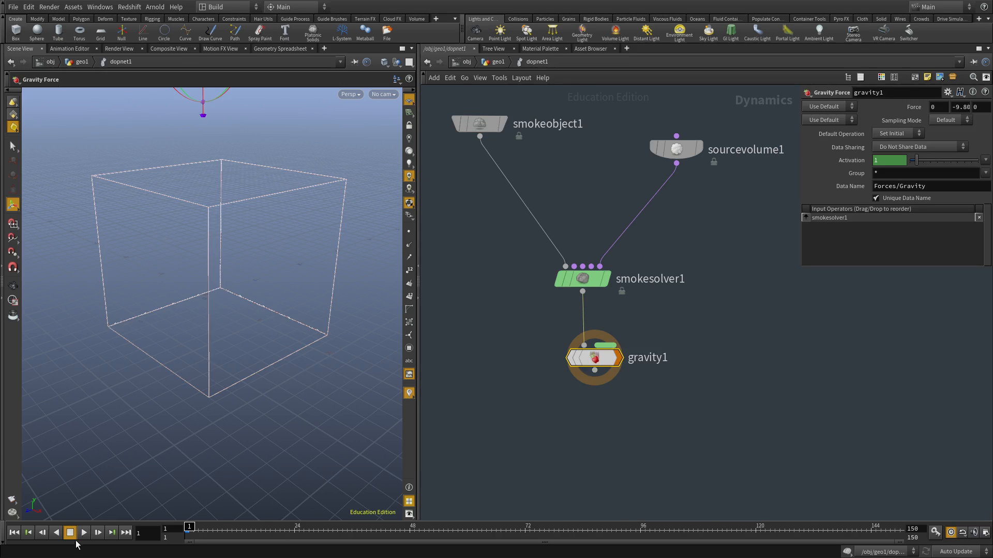
Play the smoke simulation with gravity applied, view its container from another angle and return to the first frame
left_click(82, 533)
key("Escape")
left_click_drag(135, 365, 266, 310)
left_click(70, 534)
left_click(14, 533)
Extend the smoke object's container downward to a height of about 3.37
scroll(485, 295, "down", 1)
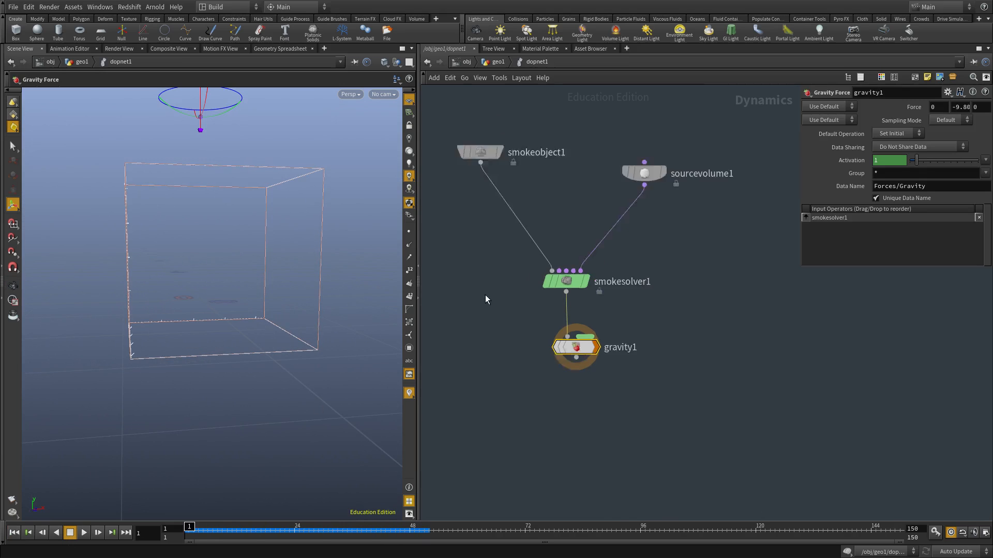
scroll(525, 344, "down", 2)
left_click(523, 259)
left_click_drag(213, 343, 209, 429)
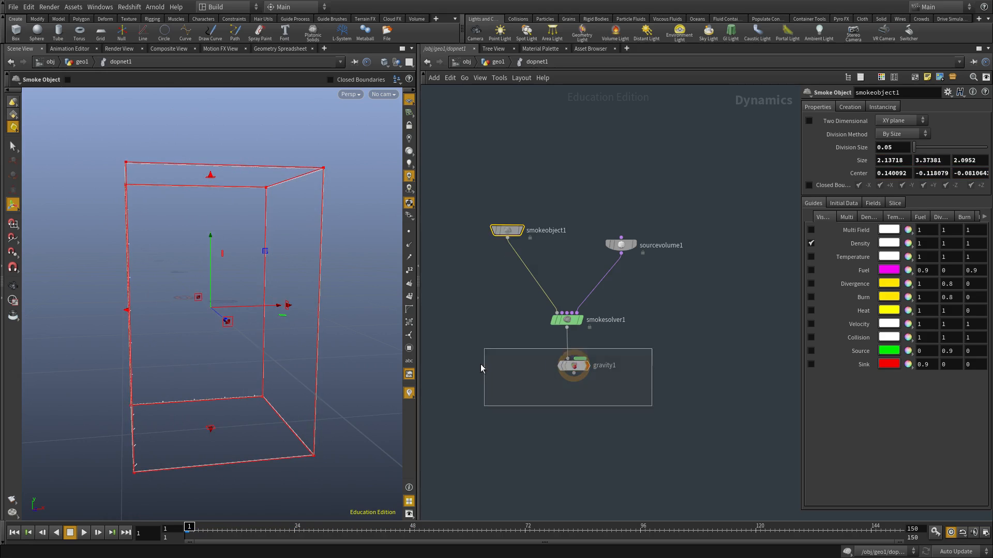
Select the gravity node and replay the simulation in the taller container, then reset it to the first frame
left_click_drag(482, 355, 486, 349)
left_click(84, 533)
mouse_move(240, 415)
left_mouse_down("alt")
mouse_move(211, 402)
mouse_move(217, 393)
mouse_move(225, 405)
left_mouse_up("alt")
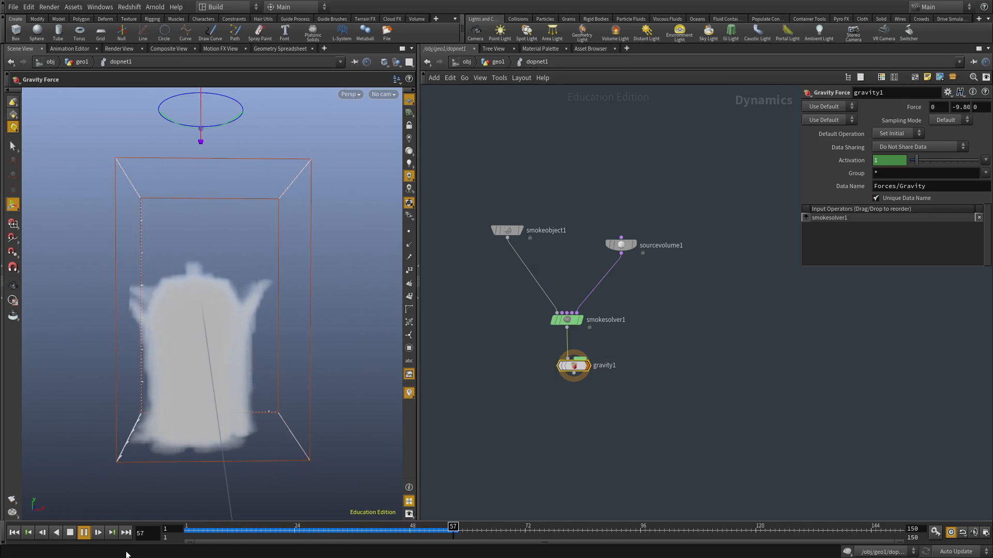
left_click(70, 532)
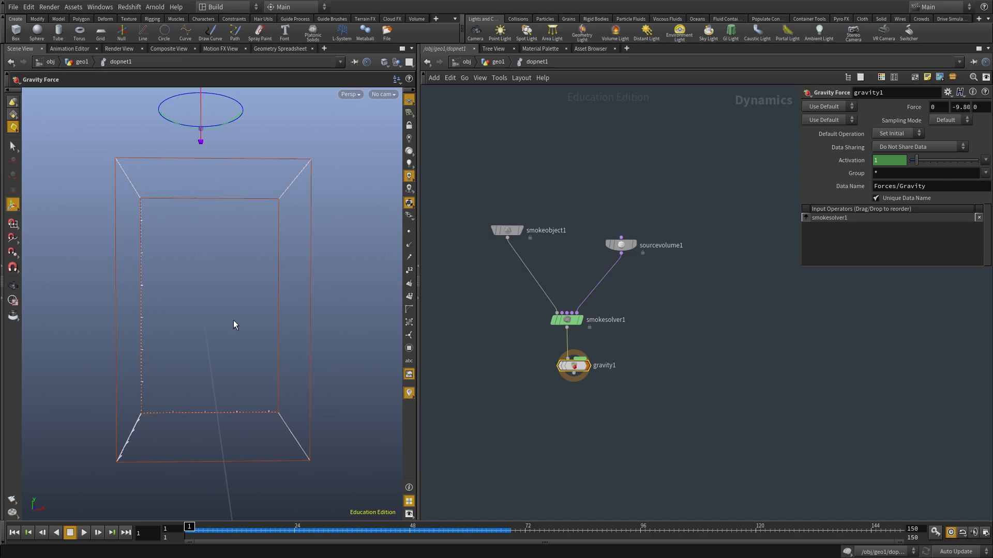
Widen the smoke object's container along X to about 2.72 by extending its negative X side
left_click(506, 230)
left_click_drag(129, 308, 84, 310)
left_click_drag(298, 321, 345, 337, "alt")
scroll(554, 321, "up", 2)
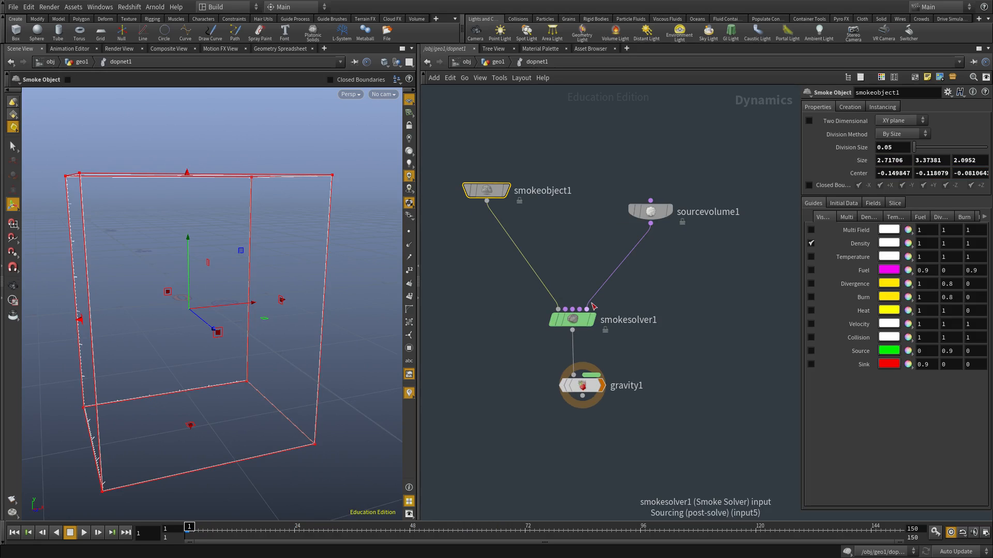
Open the smoke solver's internal network and inspect the parameters of its substep node
mouse_move(573, 325)
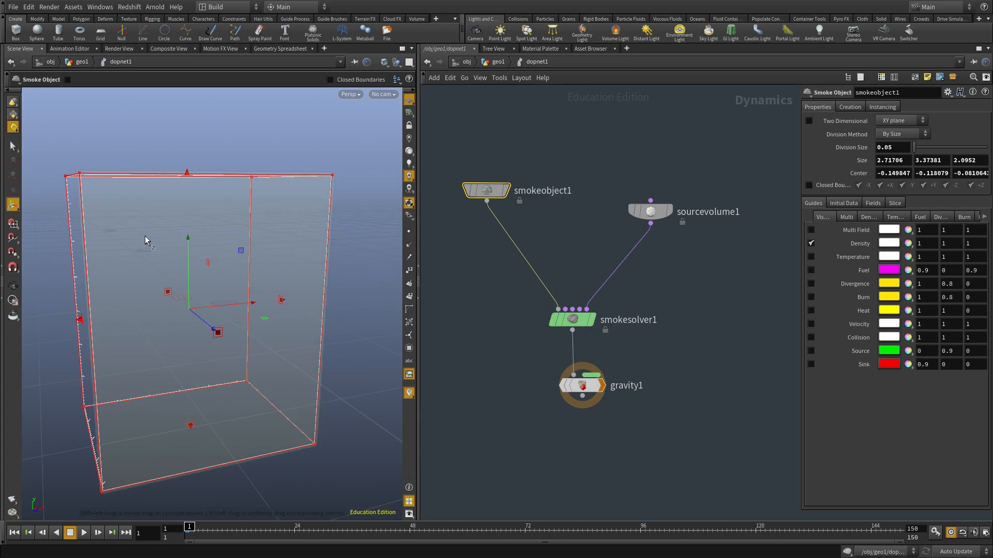
double_click(572, 320)
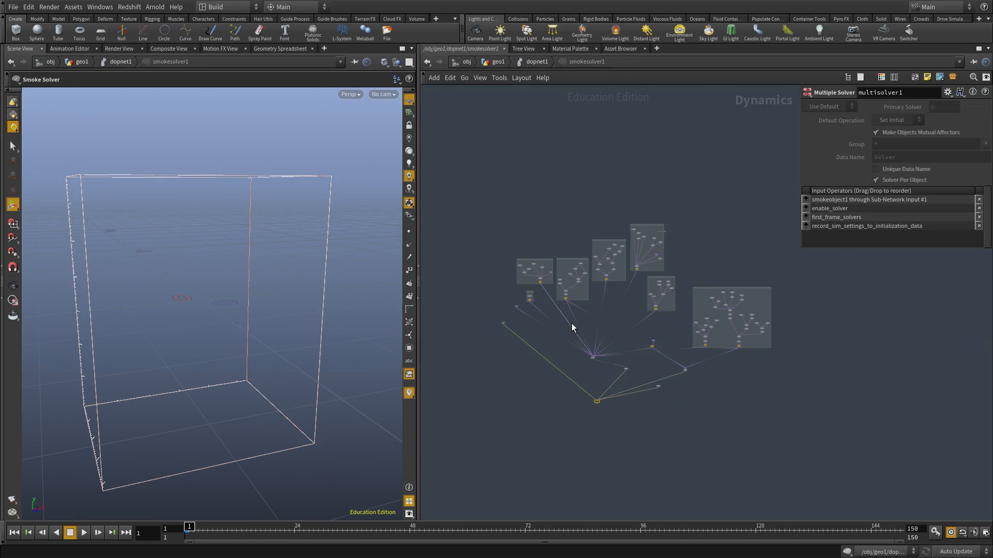
scroll(531, 341, "up", 5)
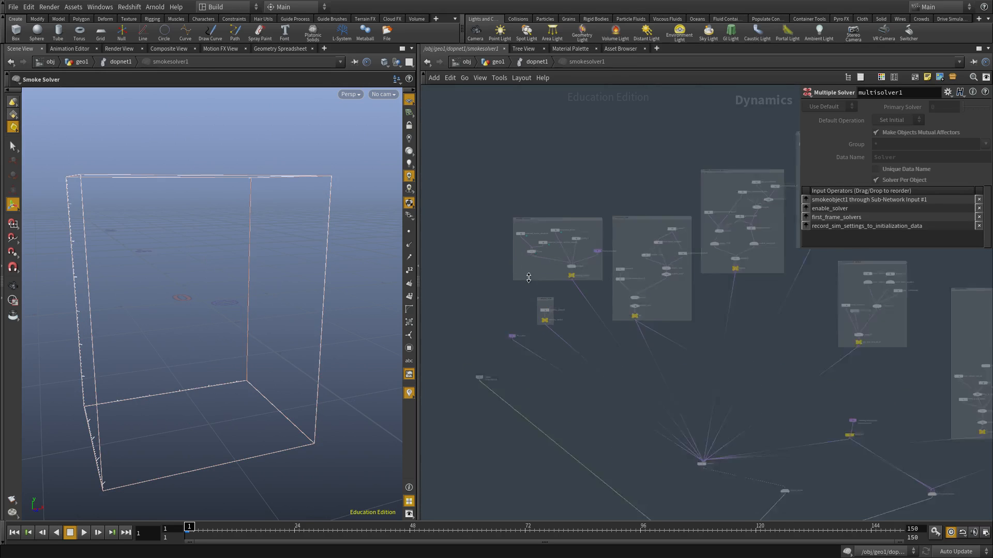
middle_click_drag(739, 509, 653, 359)
scroll(669, 373, "up", 4)
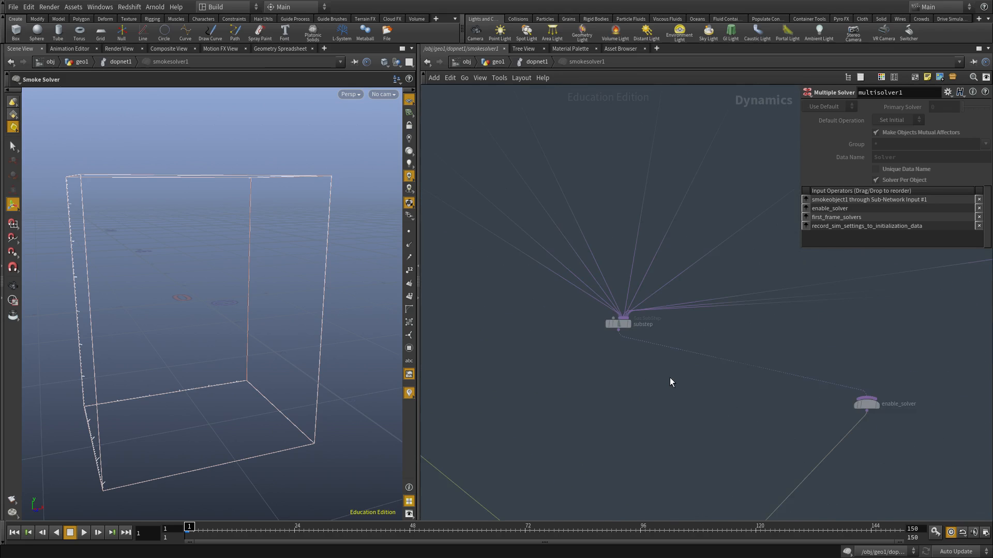
left_click(617, 325)
scroll(565, 348, "down", 3)
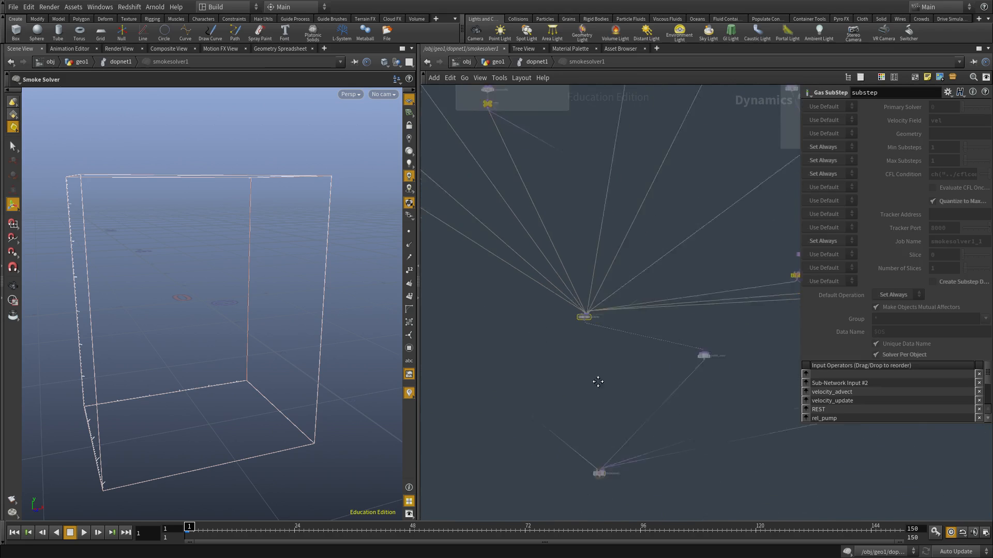
Move the enable_solver node directly beneath the substep node and select the multisolver1 node below it
scroll(659, 349, "up", 3)
left_click_drag(724, 306, 526, 318)
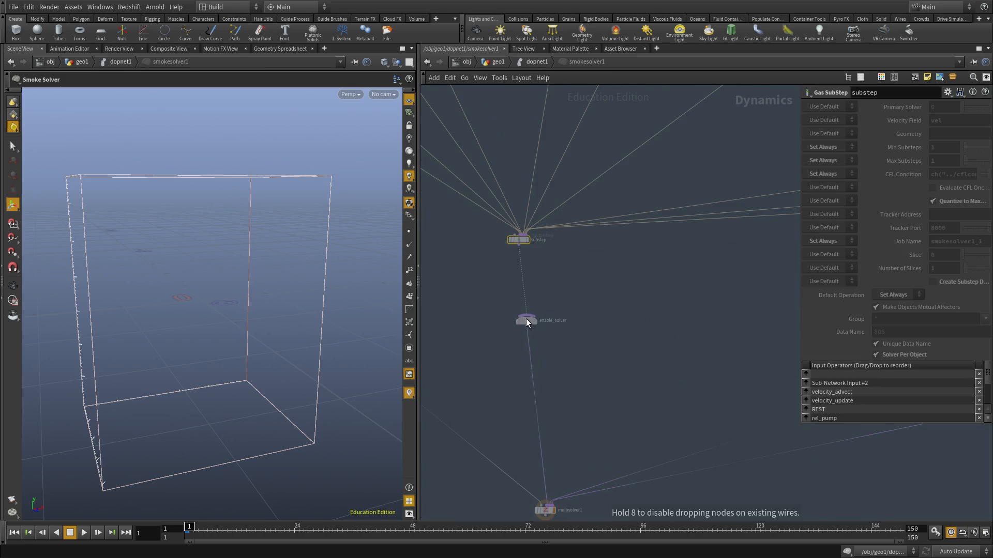
middle_click_drag(548, 508, 598, 393)
scroll(598, 393, "up", 2)
left_click(596, 386)
Examine the smoke solver's internal node groups and how they feed into the multisolver1 node
scroll(650, 368, "down", 6)
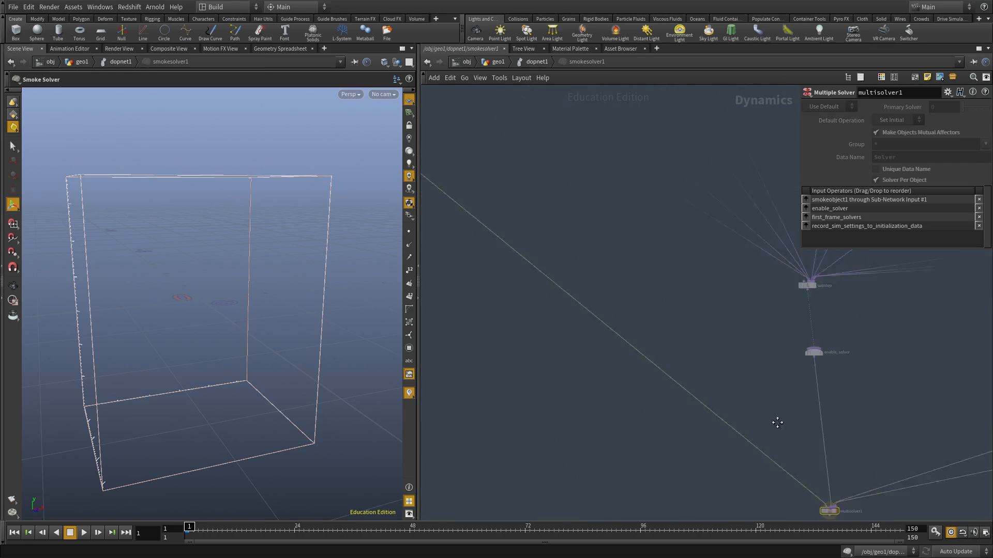
scroll(662, 429, "down", 3)
middle_click_drag(799, 424, 659, 412)
scroll(586, 377, "up", 2)
scroll(741, 389, "down", 3)
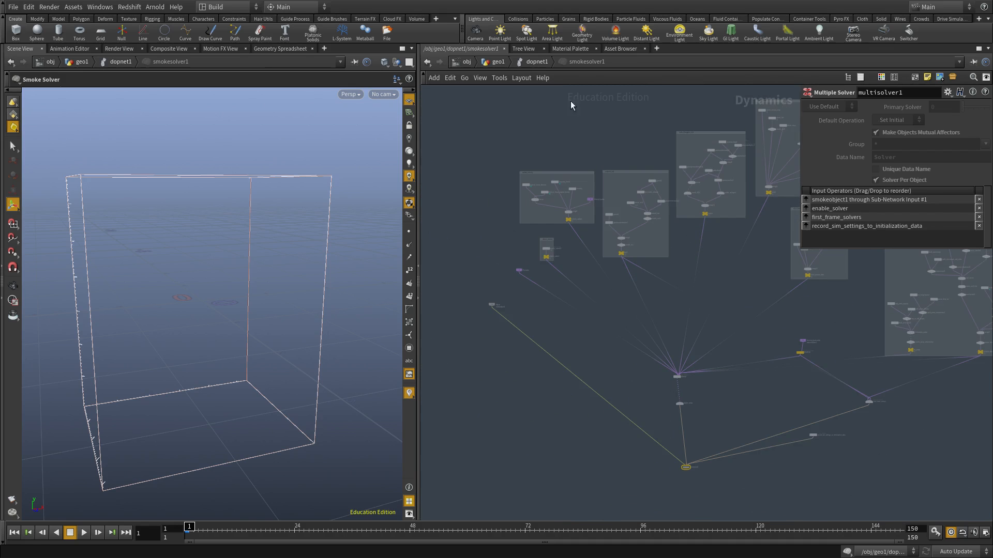
scroll(733, 468, "up", 2)
middle_click_drag(780, 469, 540, 470)
scroll(782, 349, "up", 4)
middle_click_drag(743, 378, 807, 428)
scroll(776, 451, "down", 3)
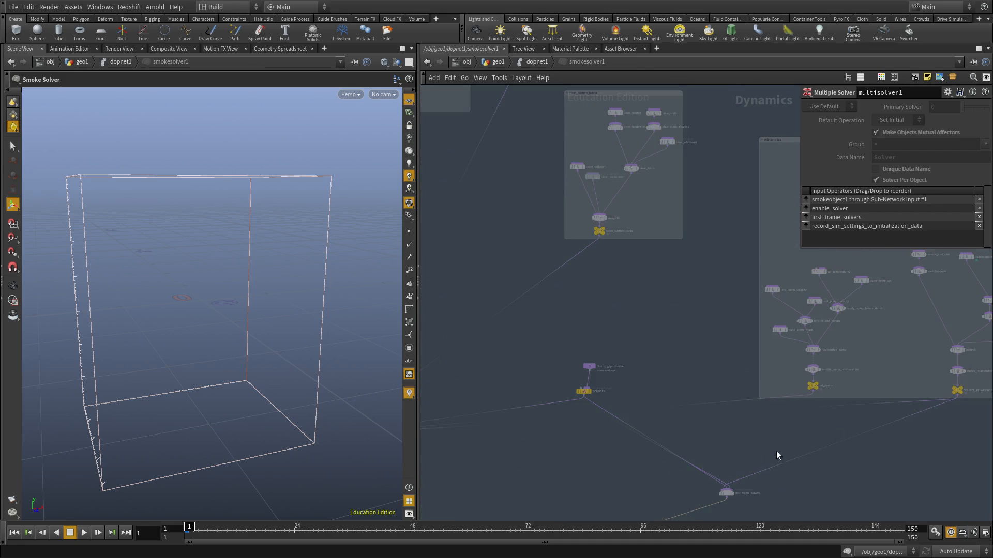
scroll(766, 392, "up", 2)
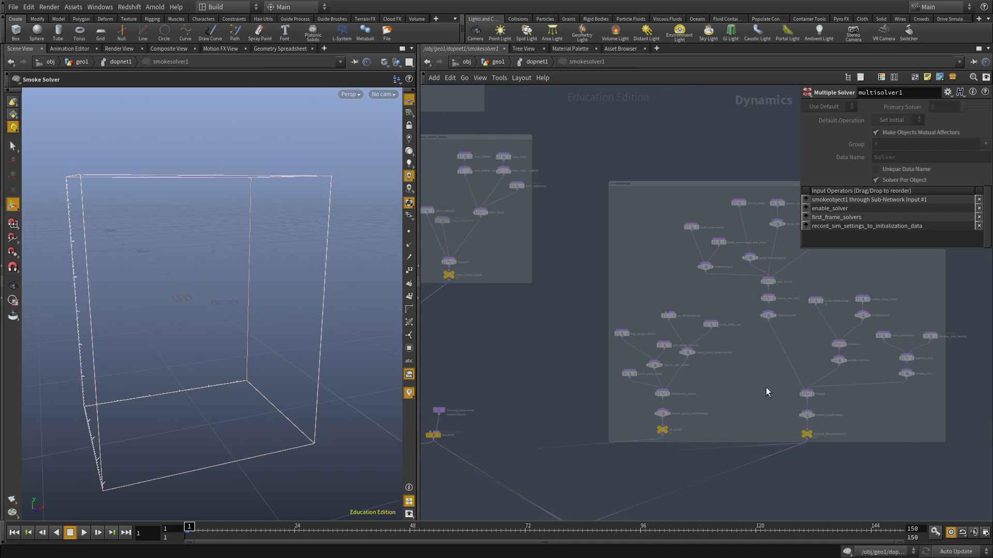
Return to the dopnet1 network and clear the node selection
left_click(535, 62)
left_click_drag(548, 139, 444, 214)
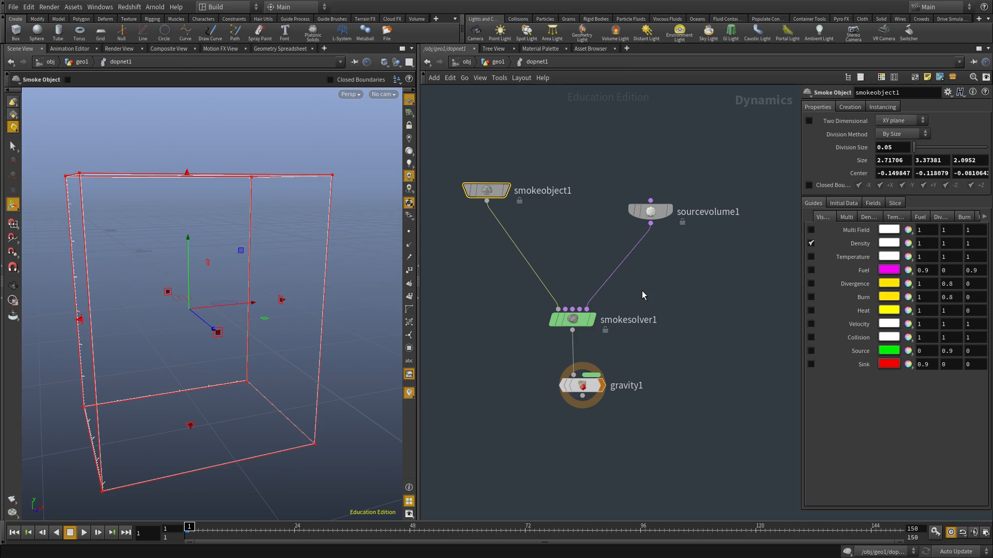
middle_click_drag(570, 244, 573, 272)
left_click(573, 272)
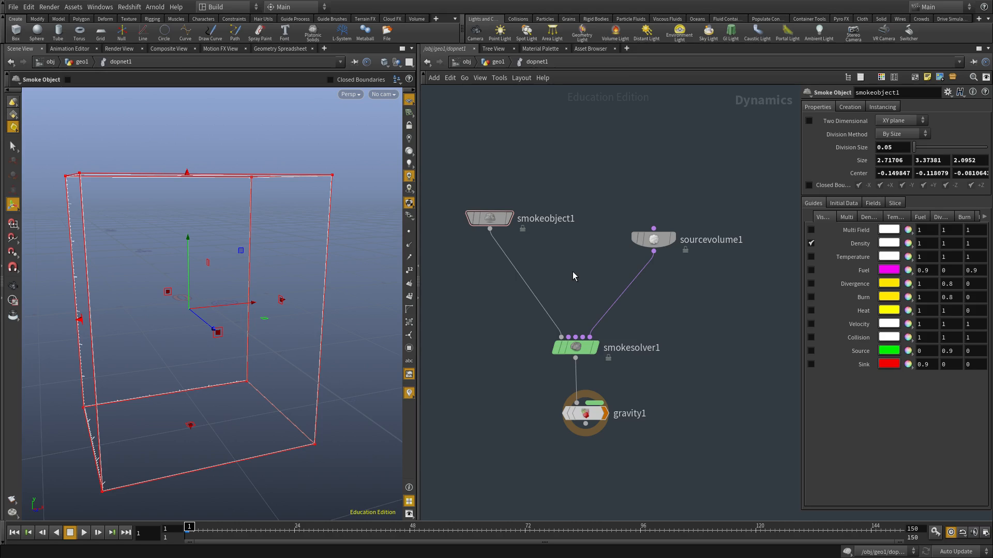
Look inside the smoke solver again at the compute_rest node group and go back up to dopnet1
double_click(576, 349)
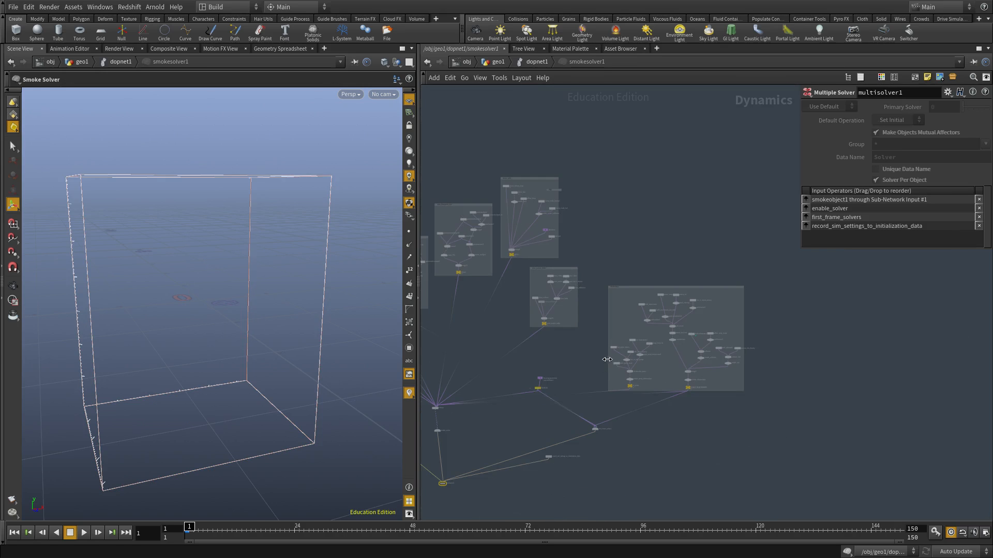
scroll(522, 339, "up", 6)
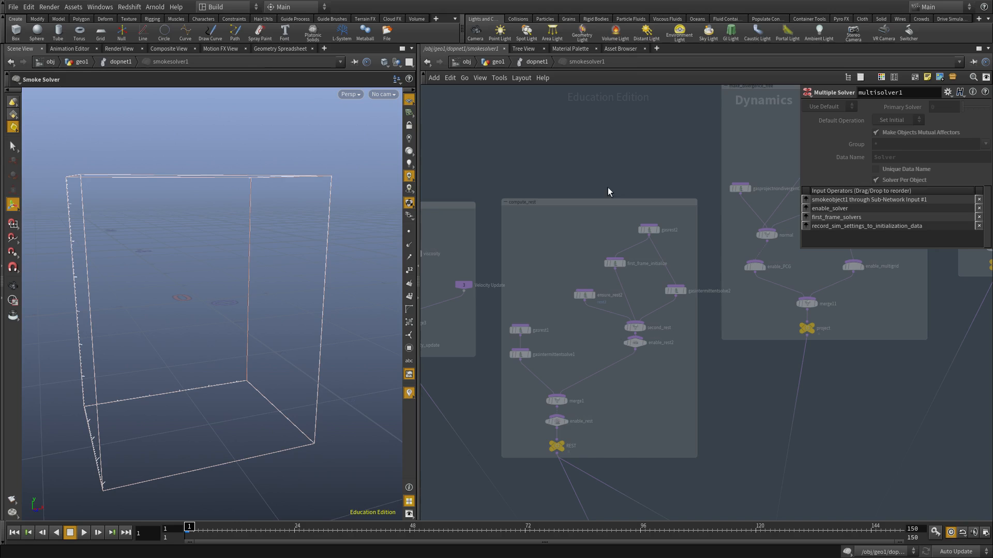
key("u")
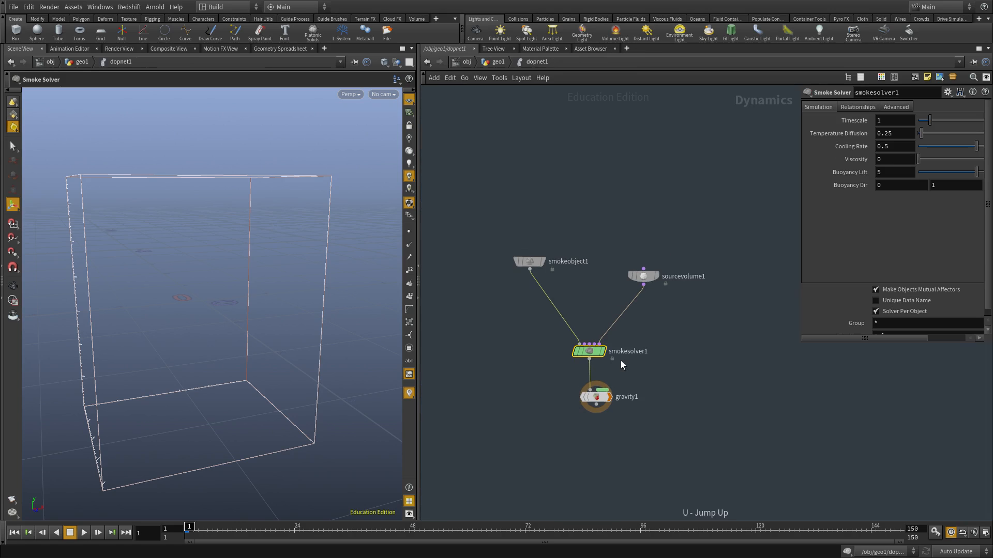